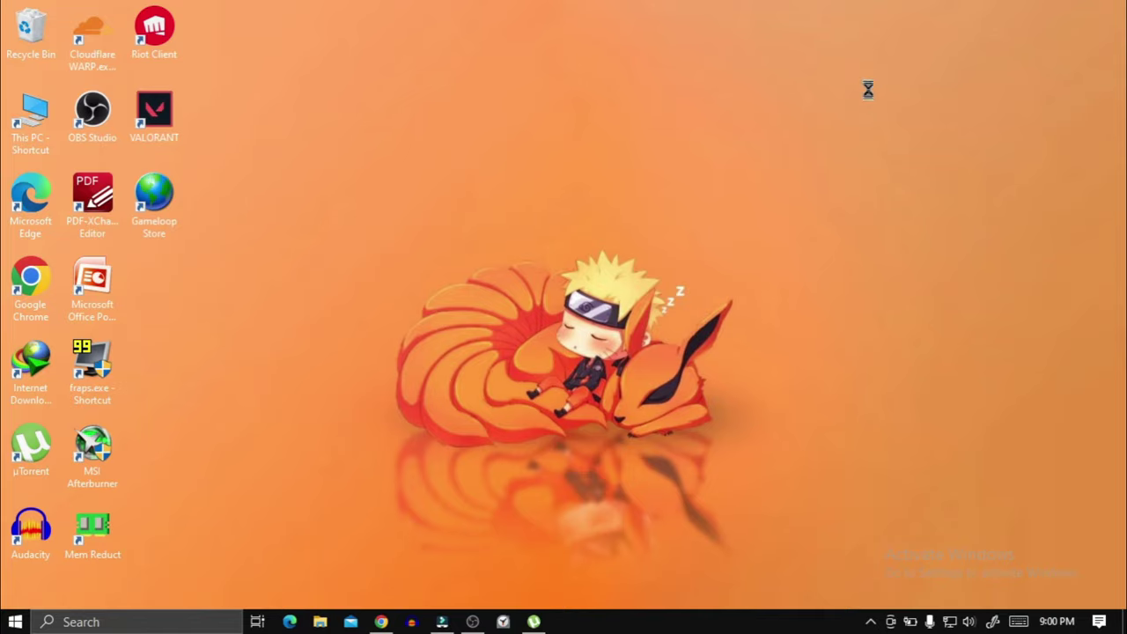
Step: Lower the display resolution to 800 × 600 in Display settings and keep the change
right_click(870, 96)
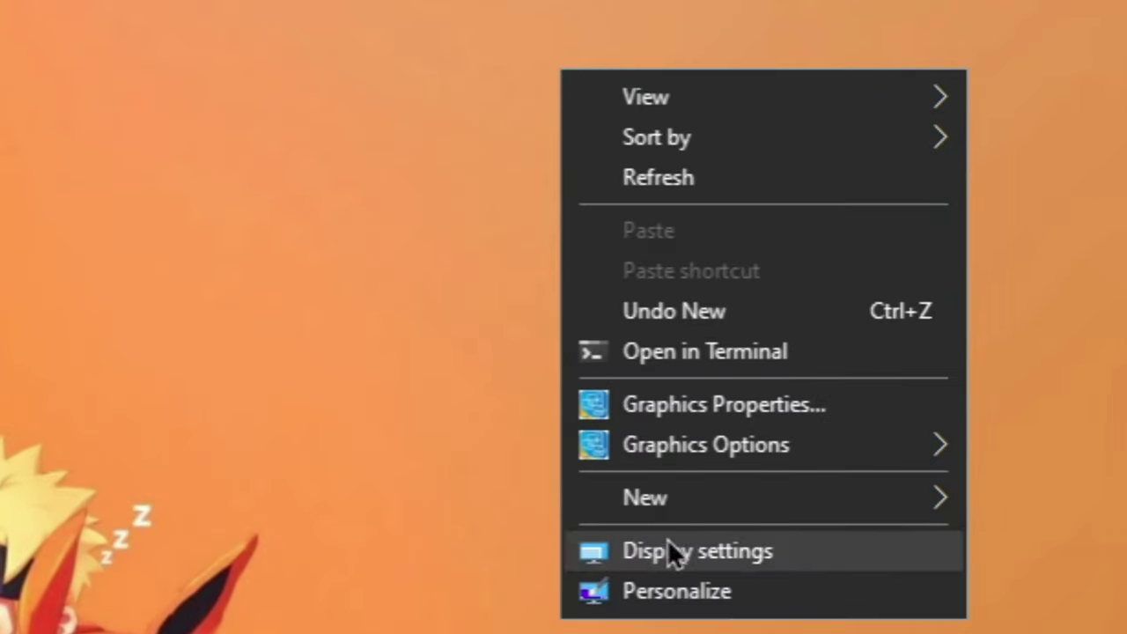
left_click(669, 550)
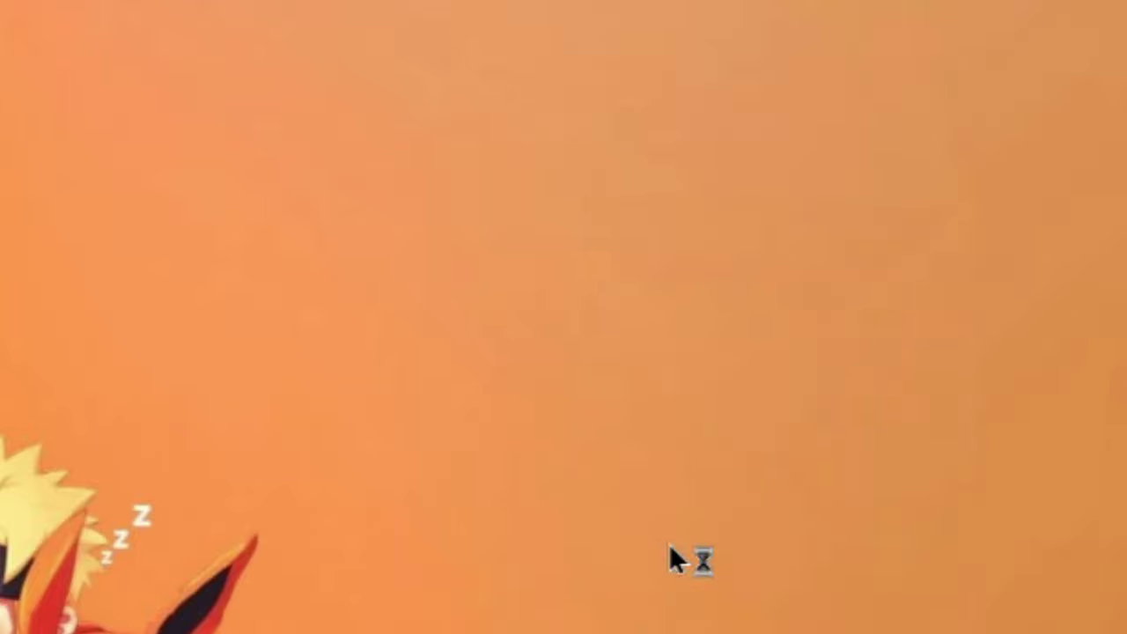
scroll(797, 345, "down", 2)
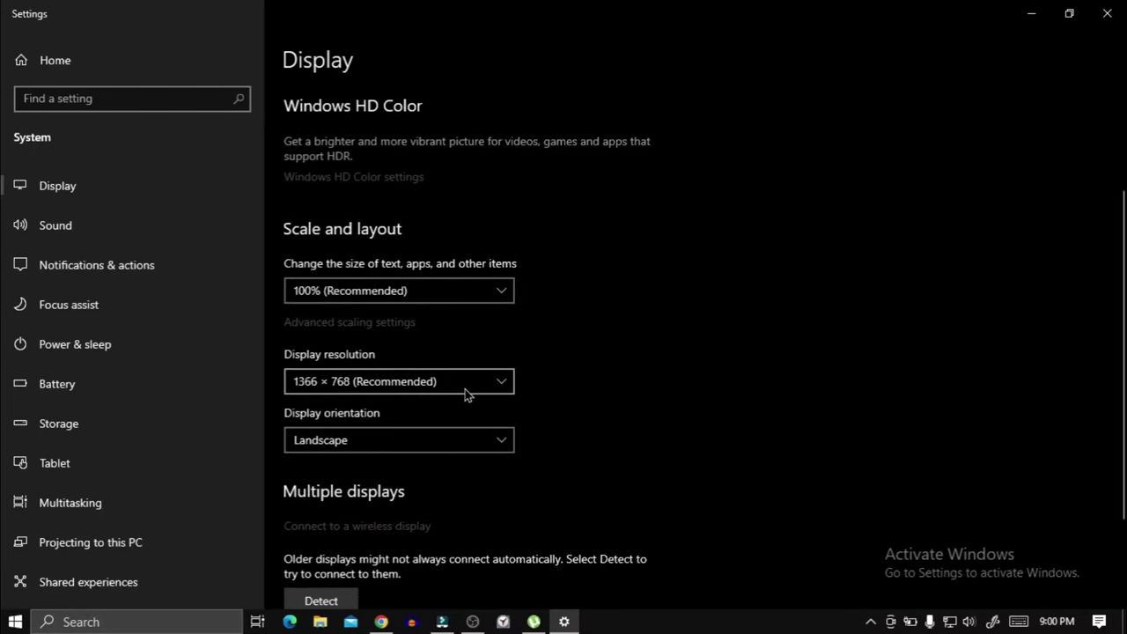
left_click(465, 387)
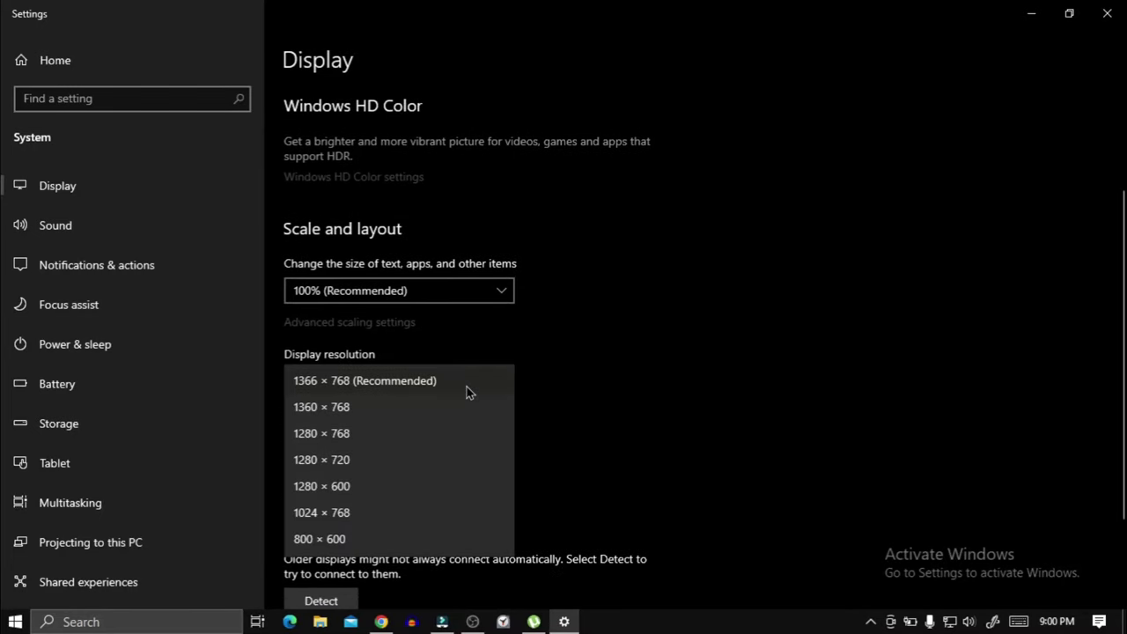
left_click(349, 537)
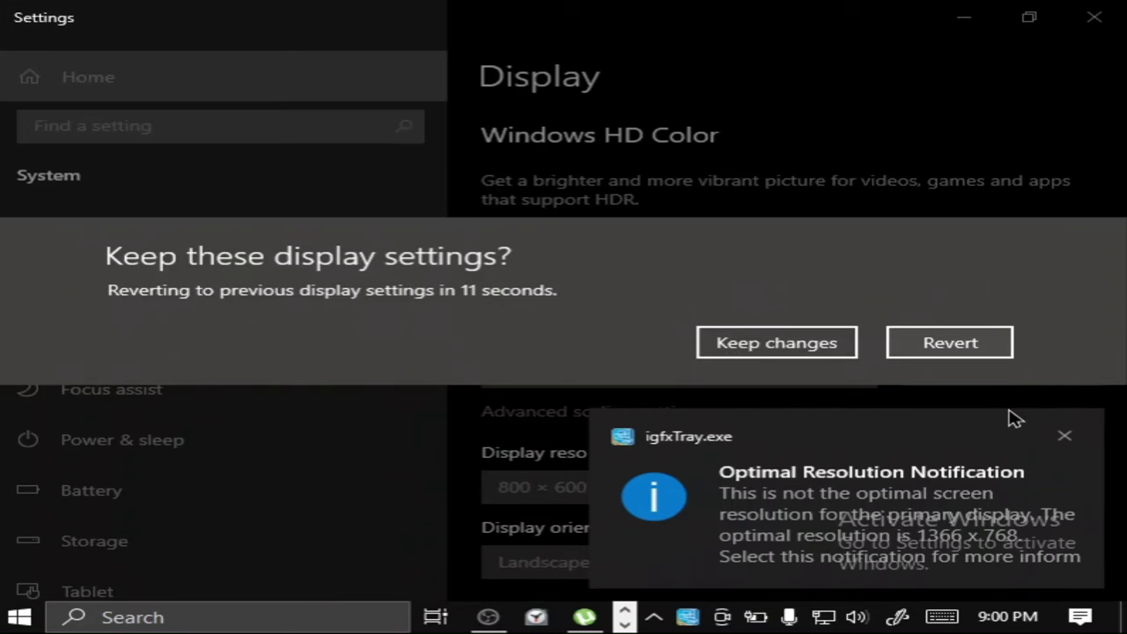
left_click(1064, 435)
left_click(767, 347)
Step: Minimise Settings, then reopen the Display settings page from the desktop menu
scroll(932, 78, "up", 2)
left_click(961, 19)
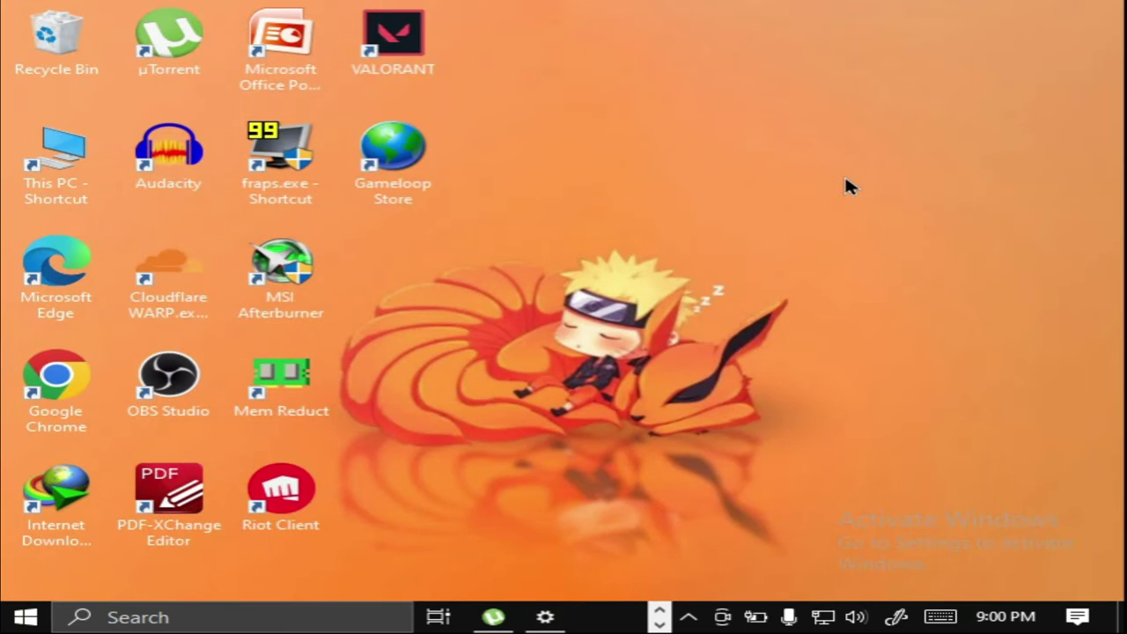
right_click(859, 107)
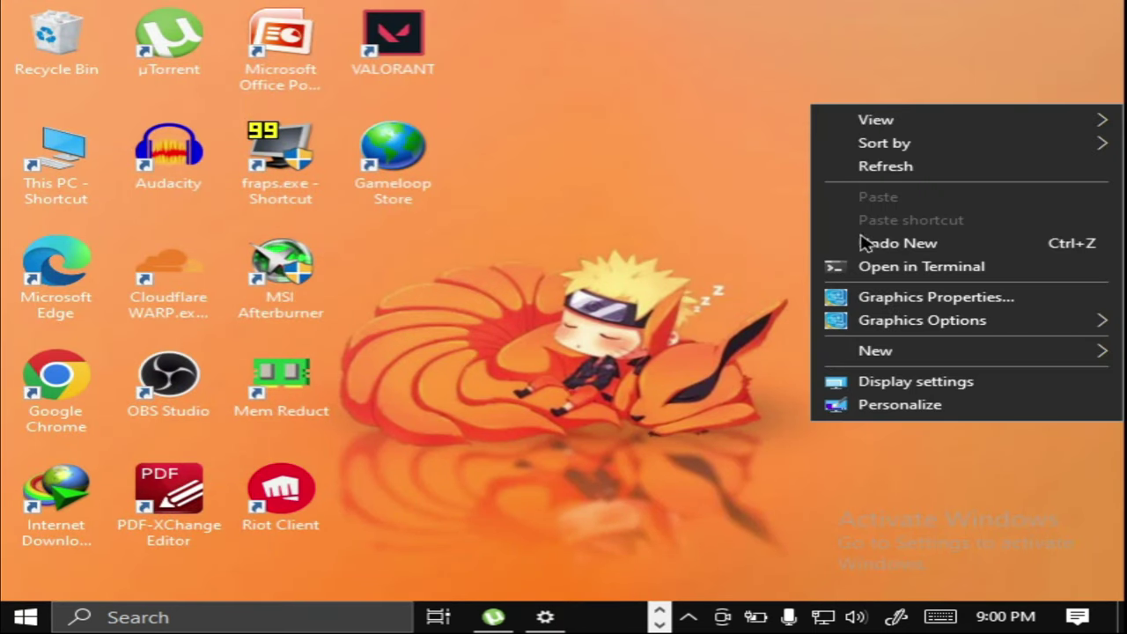
left_click(841, 381)
scroll(843, 354, "down", 2)
scroll(844, 354, "down", 3)
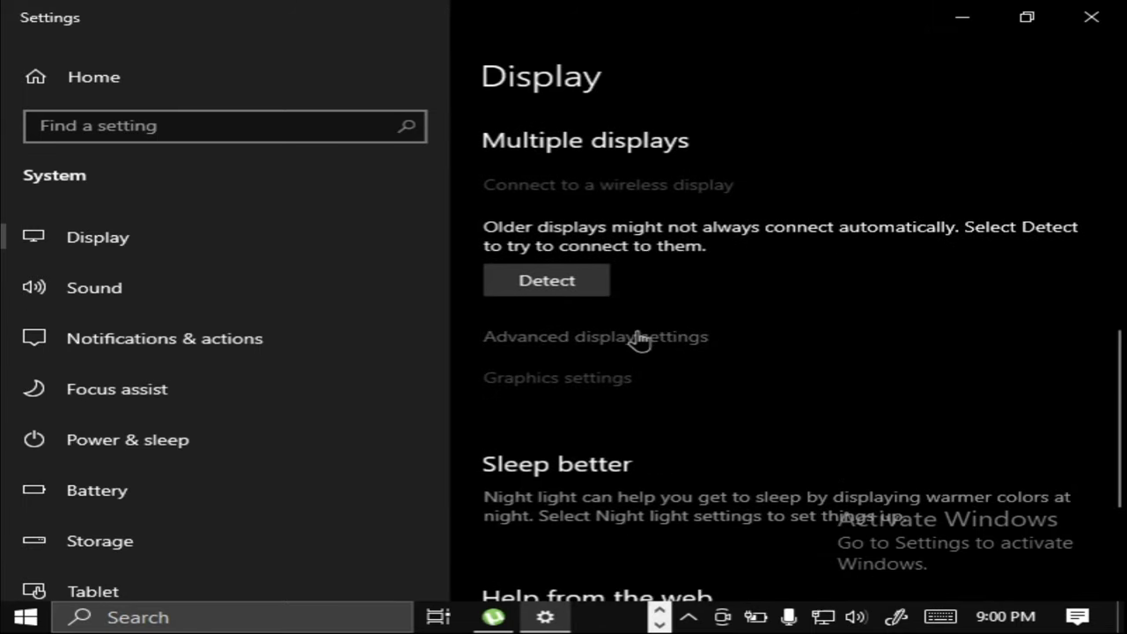
Step: Apply and keep the adapter's 640 by 480, 60 Hertz mode from its full list of modes
left_click(638, 337)
scroll(640, 340, "down", 4)
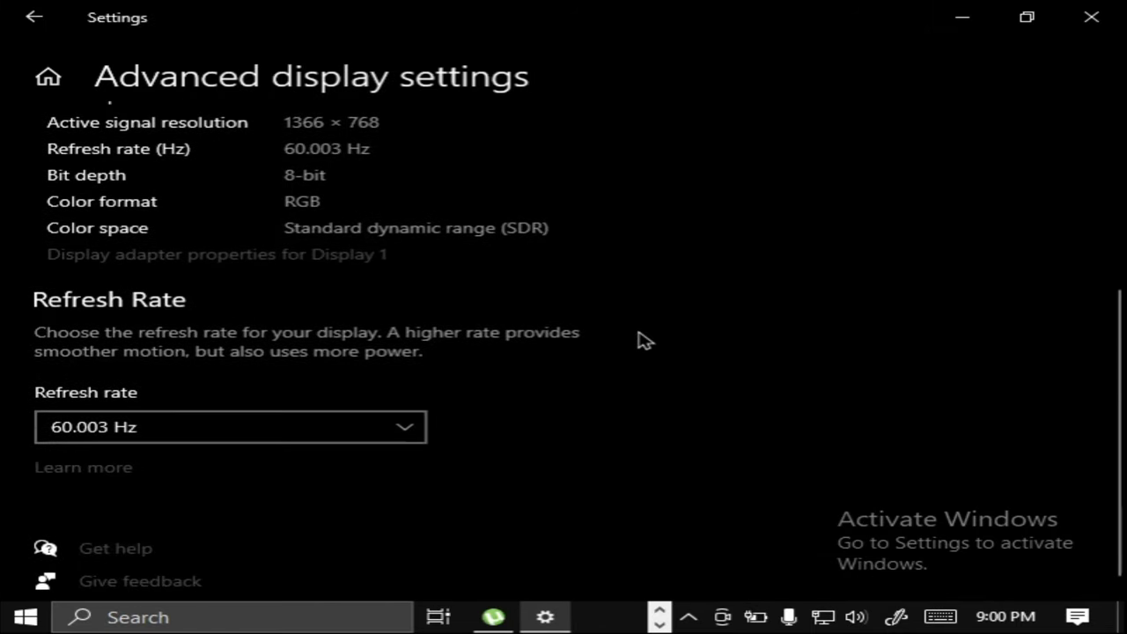
left_click(302, 258)
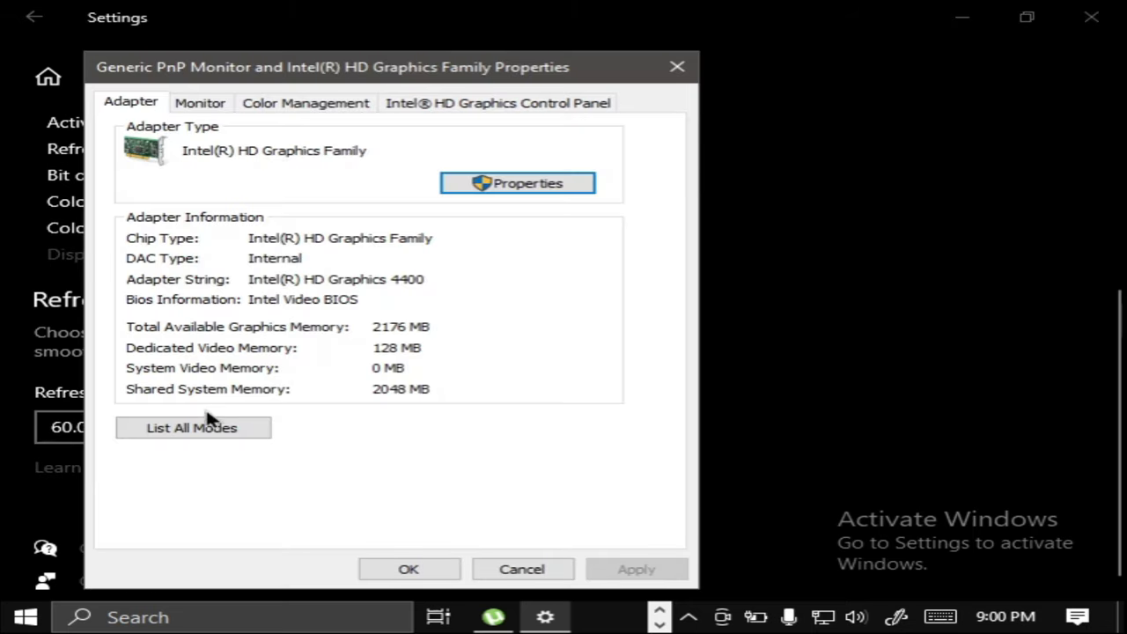
left_click(209, 428)
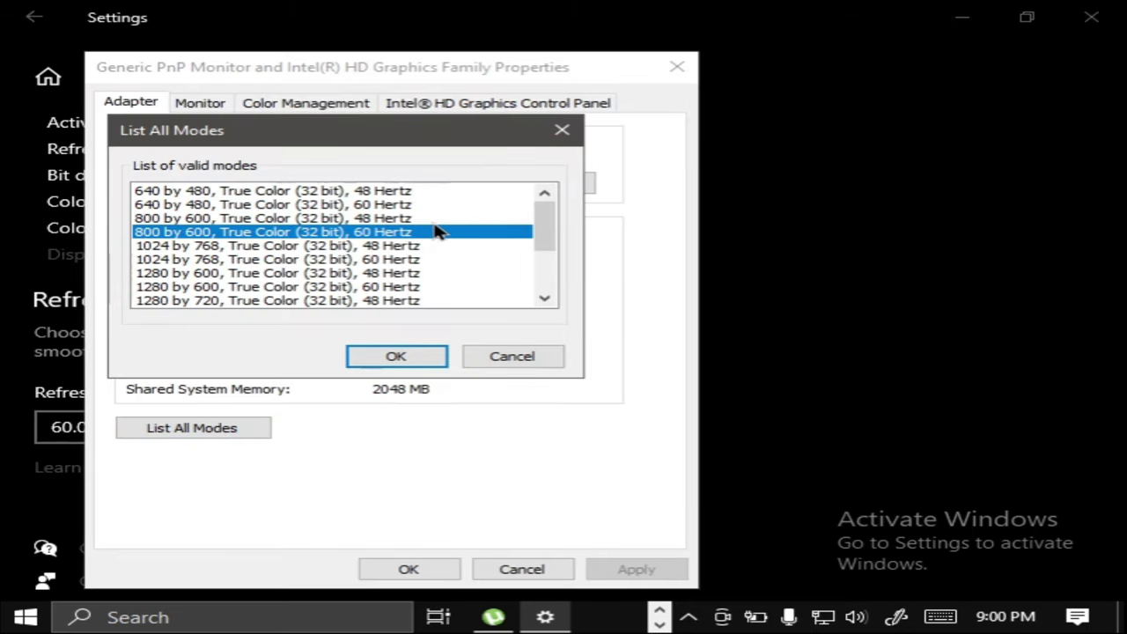
left_click(322, 206)
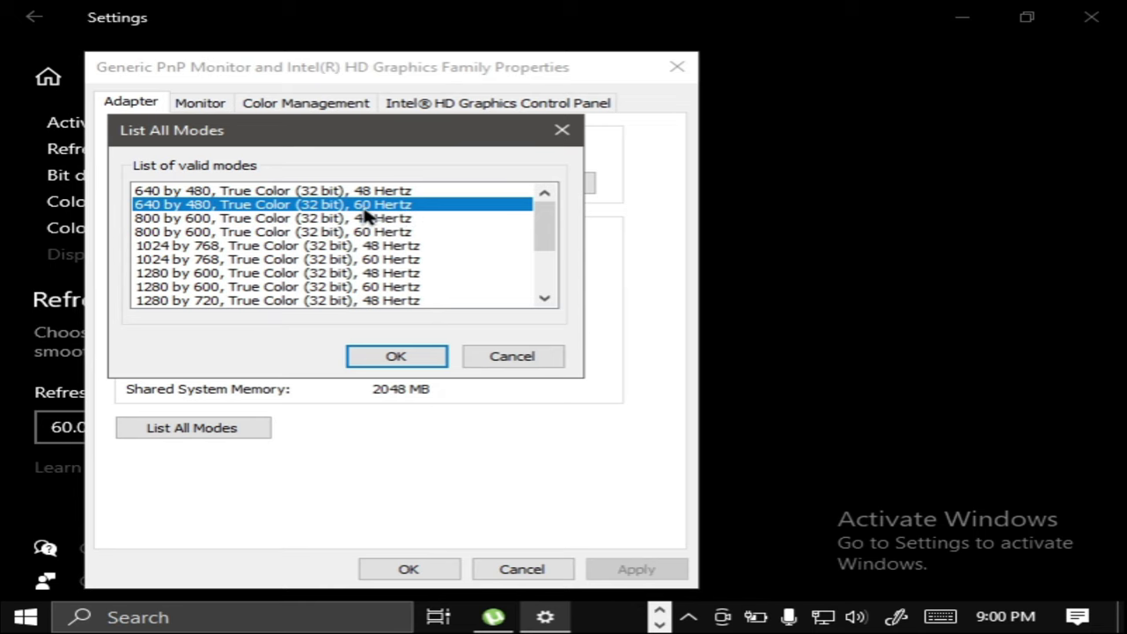
left_click(402, 354)
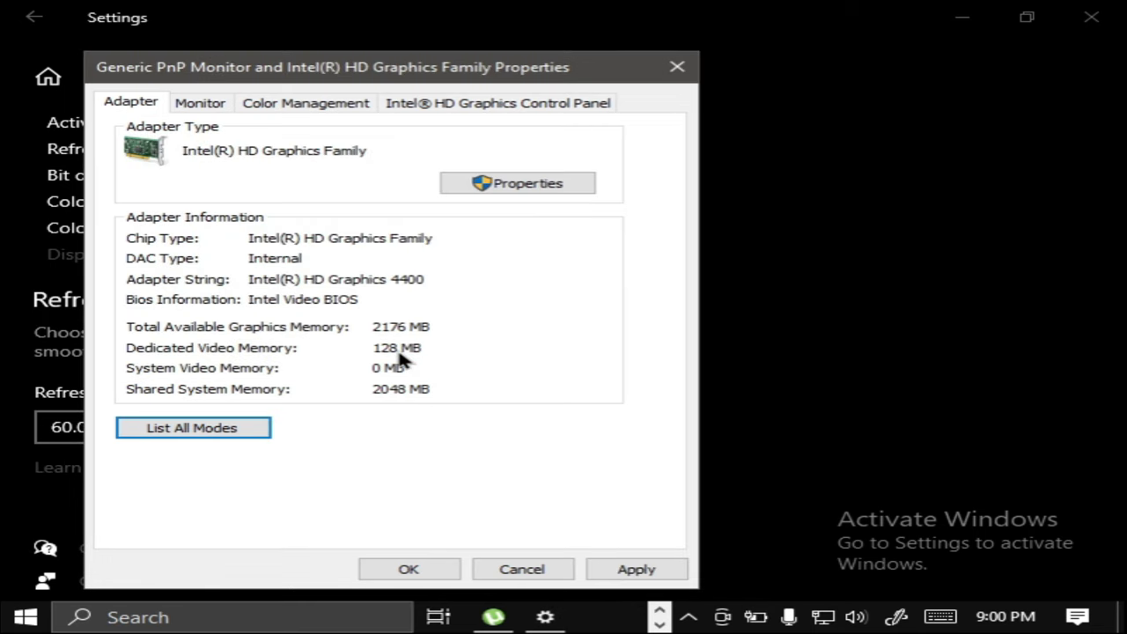
left_click(405, 569)
left_click(470, 408)
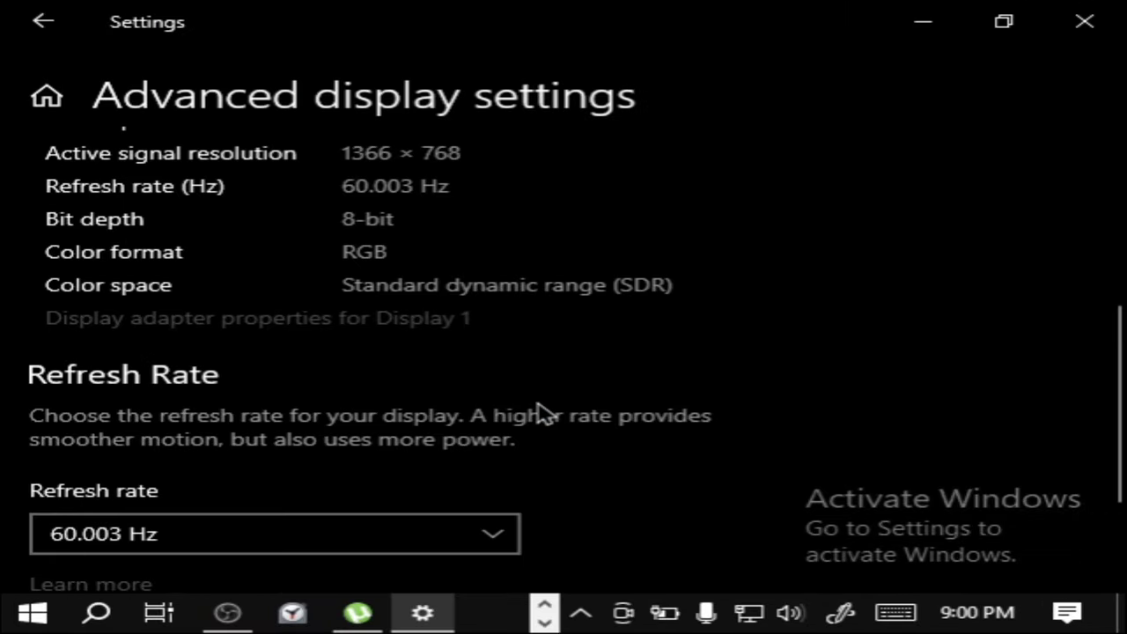
Step: Minimise Settings and play an NFS No Limits race in Gameloop, boosting with nitro
left_click(921, 23)
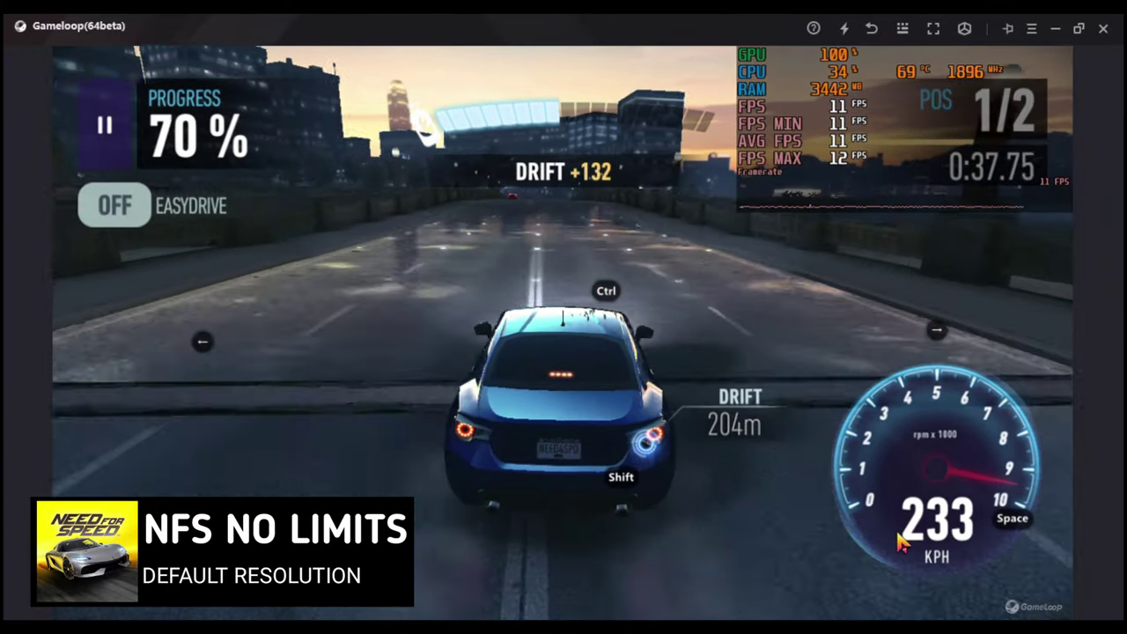
key("shift")
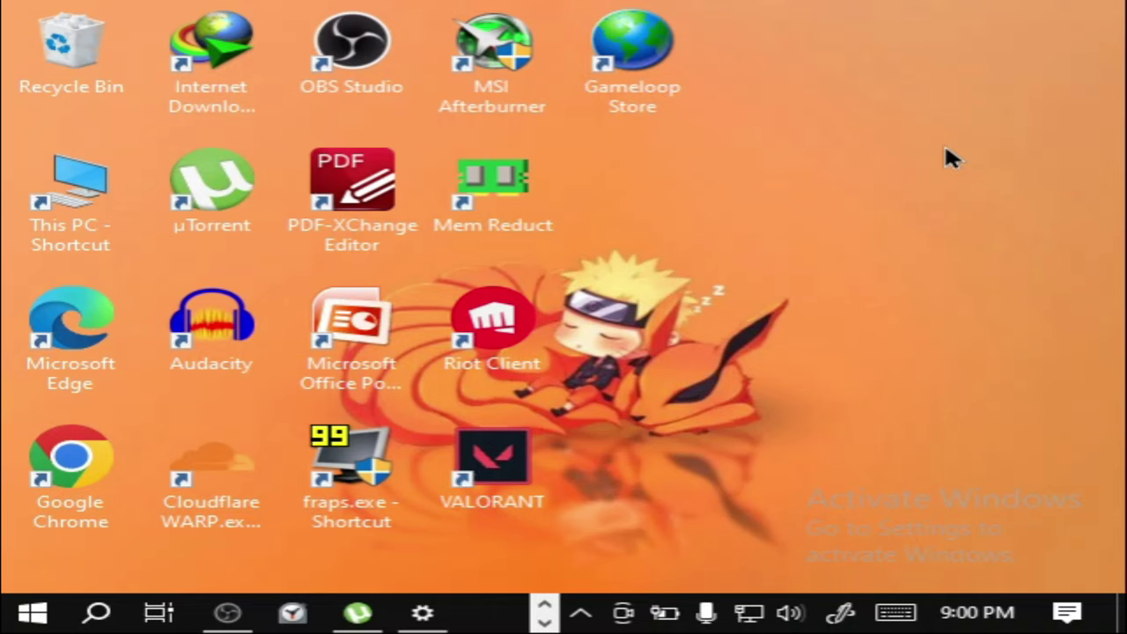
Step: Restore the resolution to 1366 × 768 (Recommended), close Settings, and bring OBS back up
right_click(860, 68)
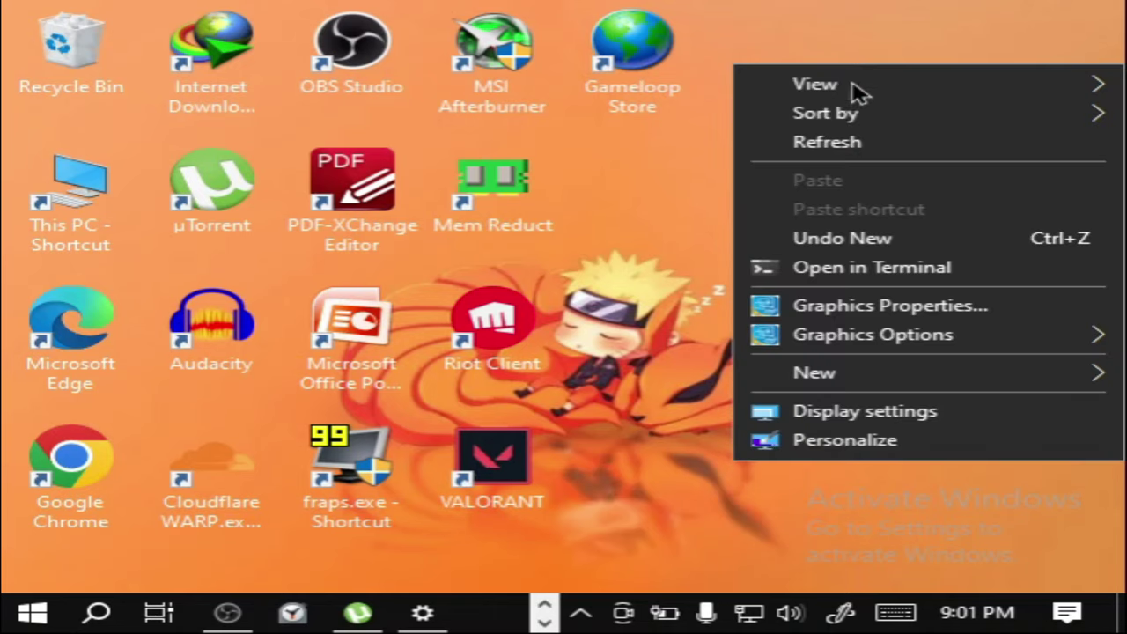
left_click(931, 414)
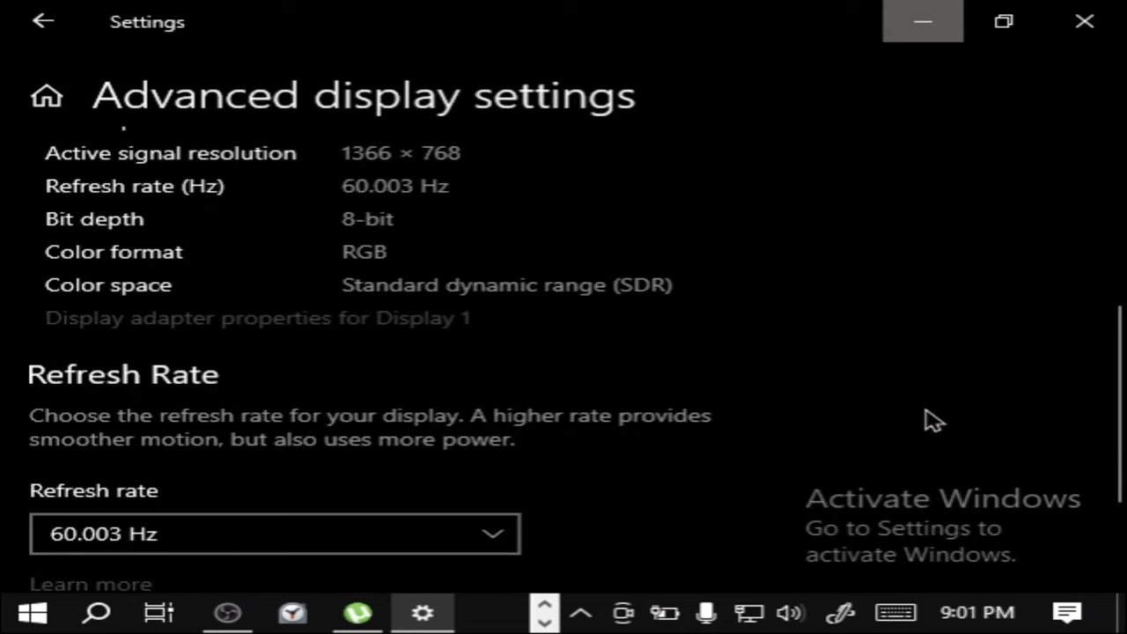
scroll(881, 372, "down", 2)
scroll(880, 372, "down", 5)
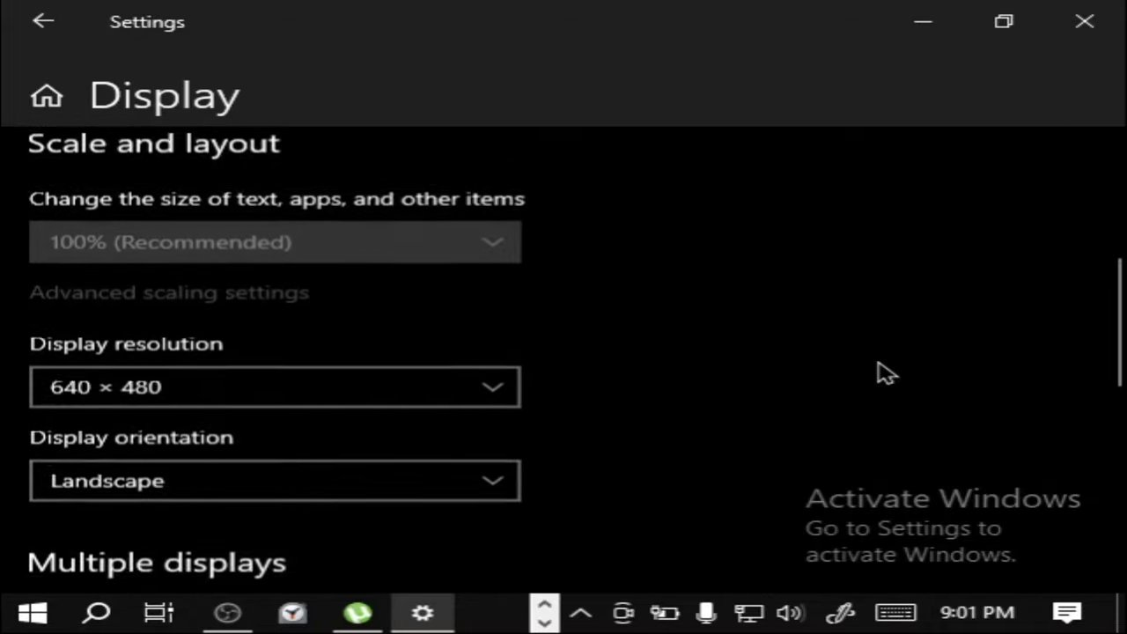
left_click(456, 291)
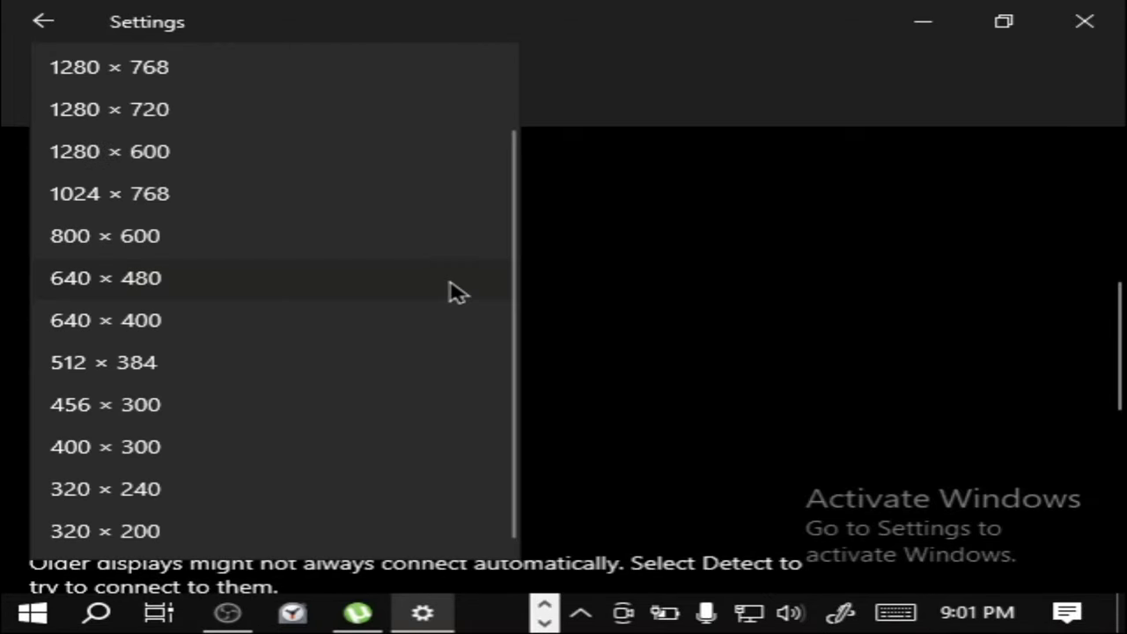
scroll(447, 291, "up", 1)
left_click(316, 71)
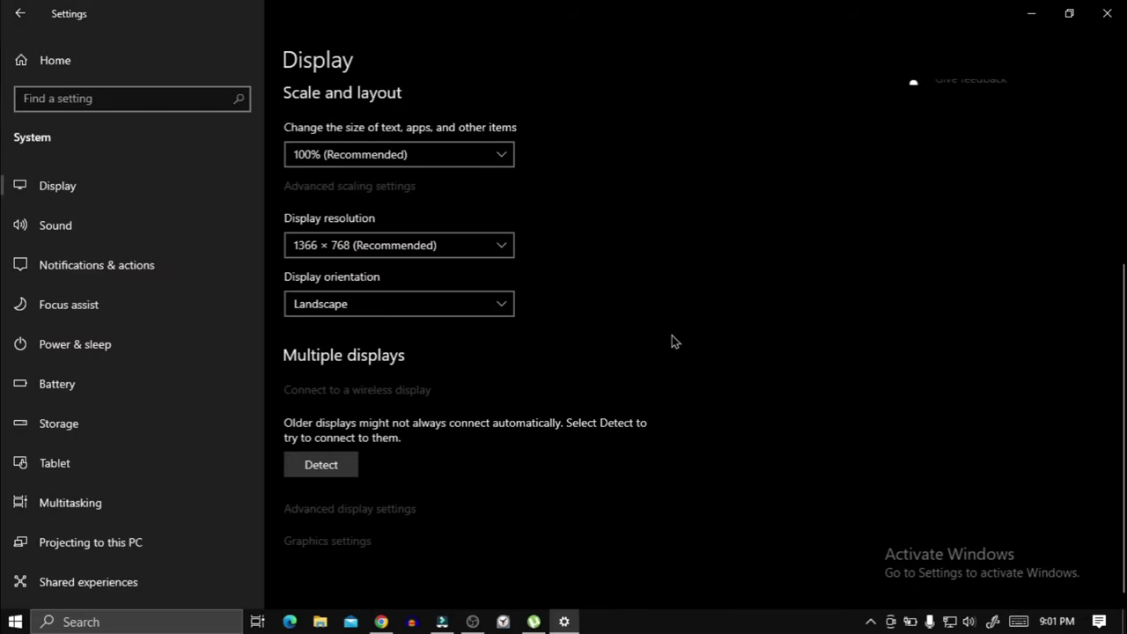
left_click(1084, 21)
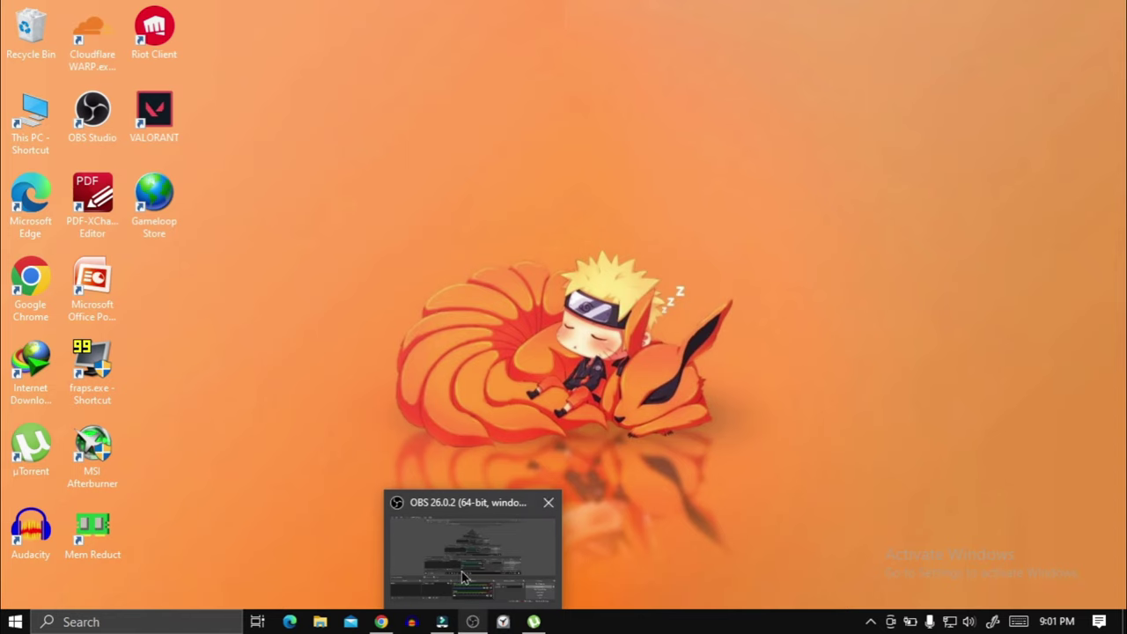
left_click(463, 576)
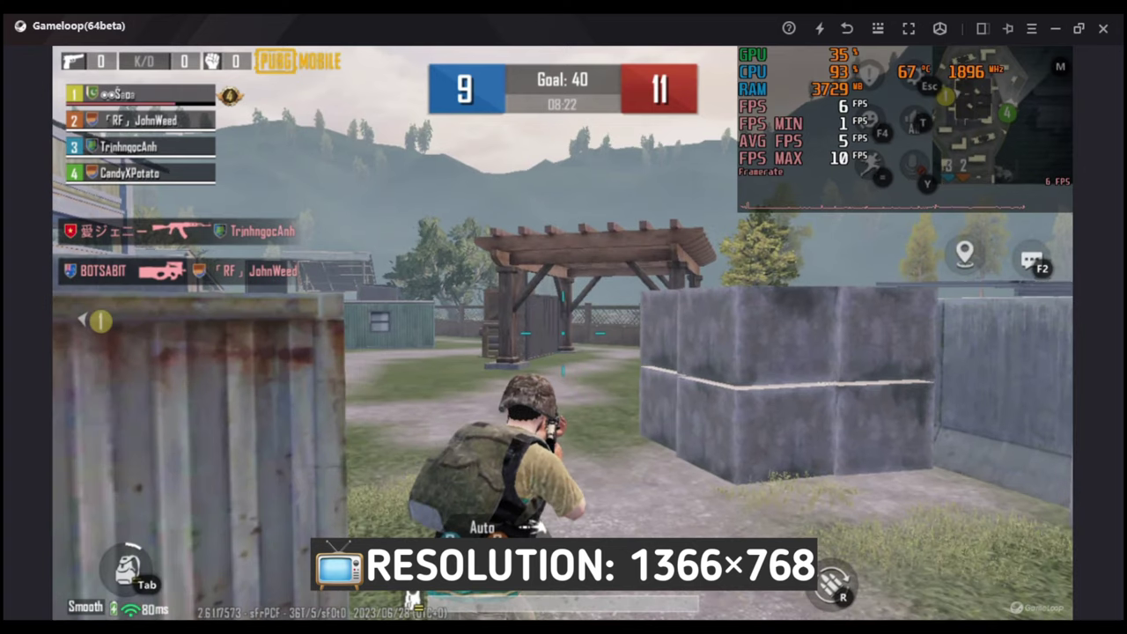